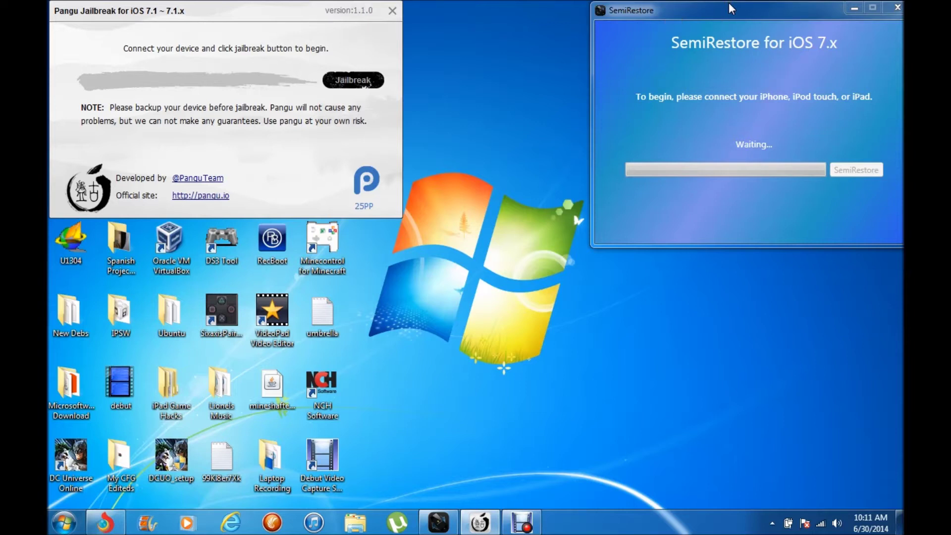
# Move the SemiRestore window to the screen centre, overlapping Pangu, and raise it slightly
pyautogui.moveTo(729, 4); pyautogui.dragTo(519, 160)
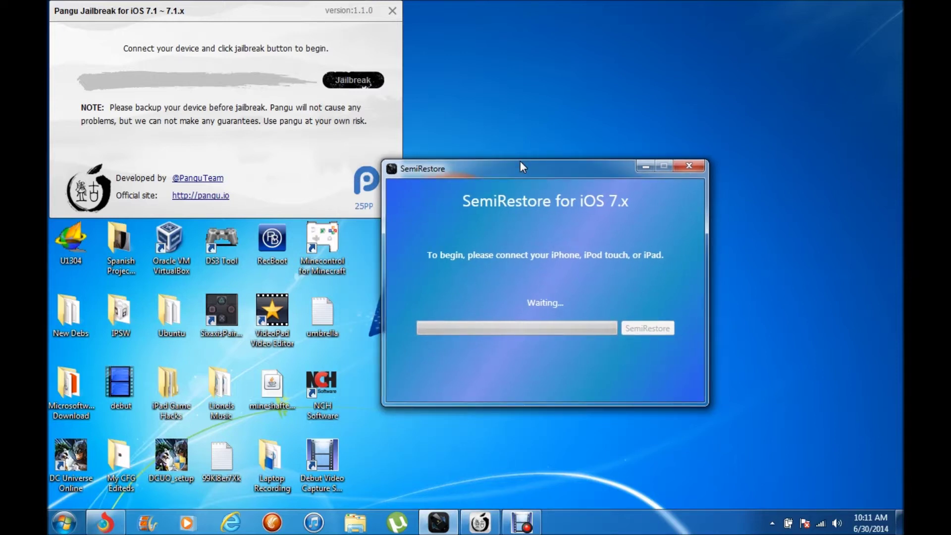
pyautogui.click(557, 176)
pyautogui.click(563, 165)
pyautogui.click(564, 165)
pyautogui.moveTo(587, 167); pyautogui.dragTo(586, 143)
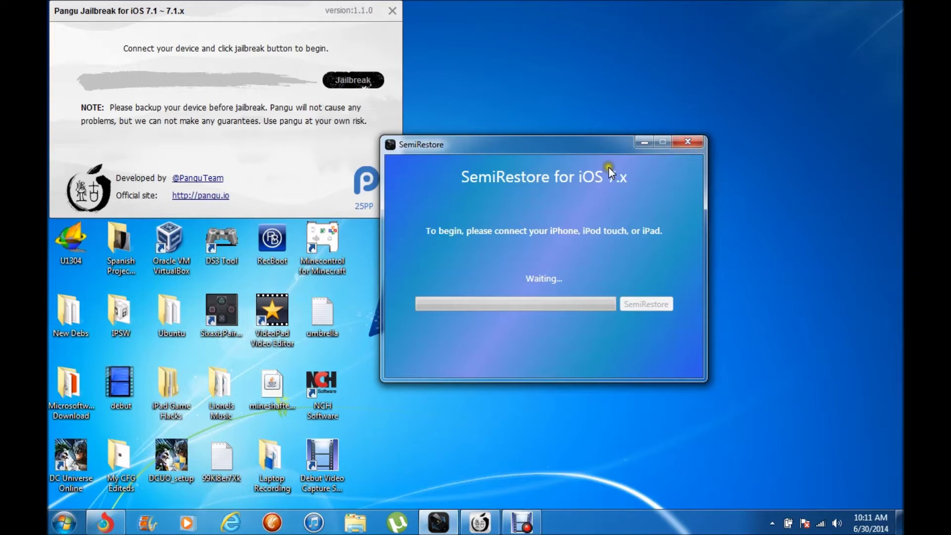
# Check the Semi Restore file on Zippyshare via the Download Page, then close that tab and minimize Chrome
pyautogui.click(105, 523)
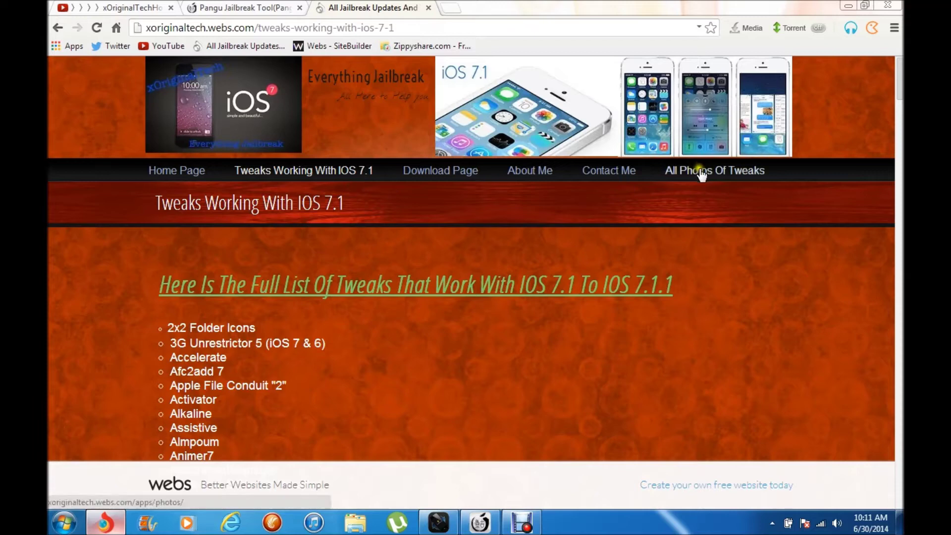
pyautogui.click(435, 174)
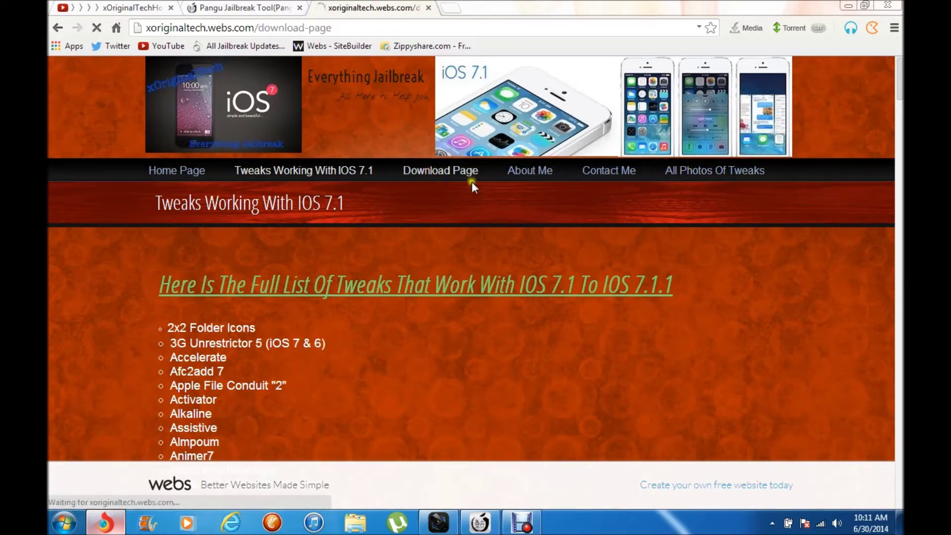
pyautogui.scroll(-6, 456, 241)
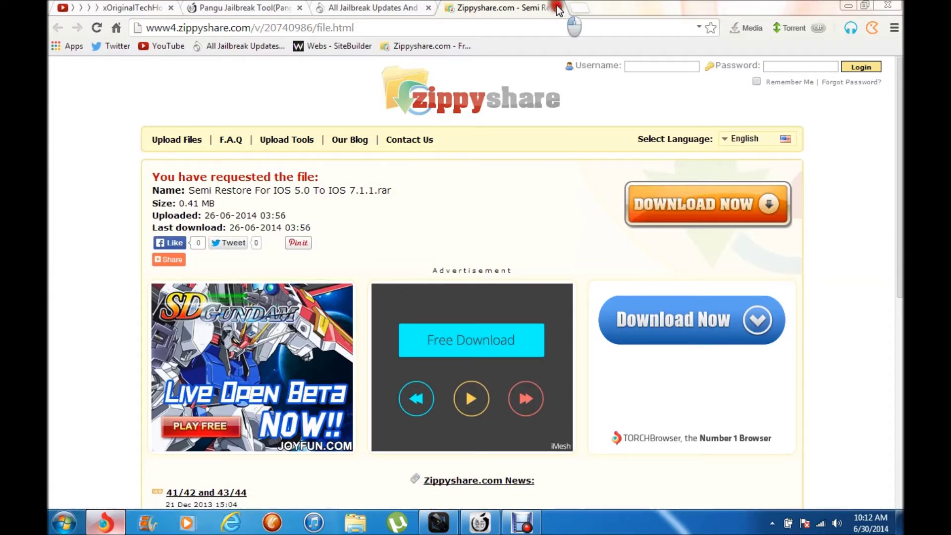
pyautogui.click(558, 8)
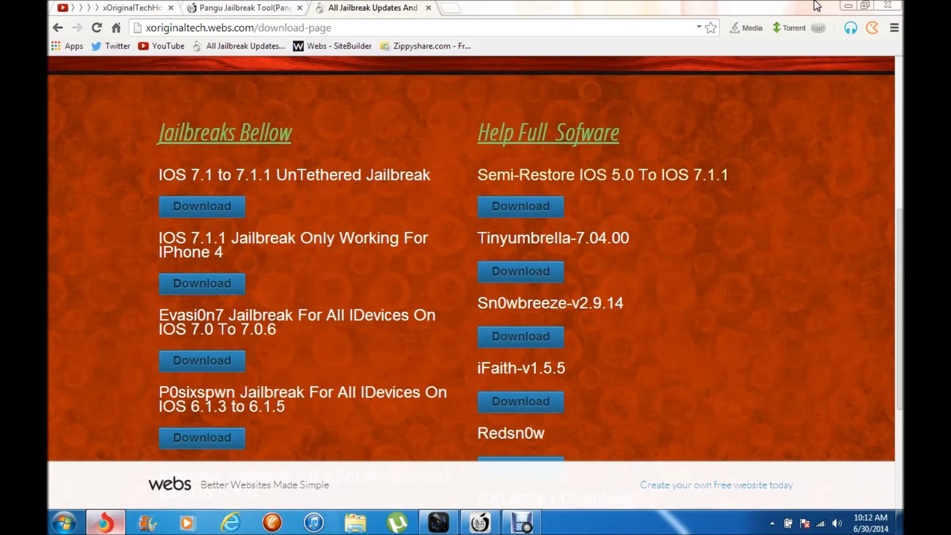
pyautogui.click(849, 6)
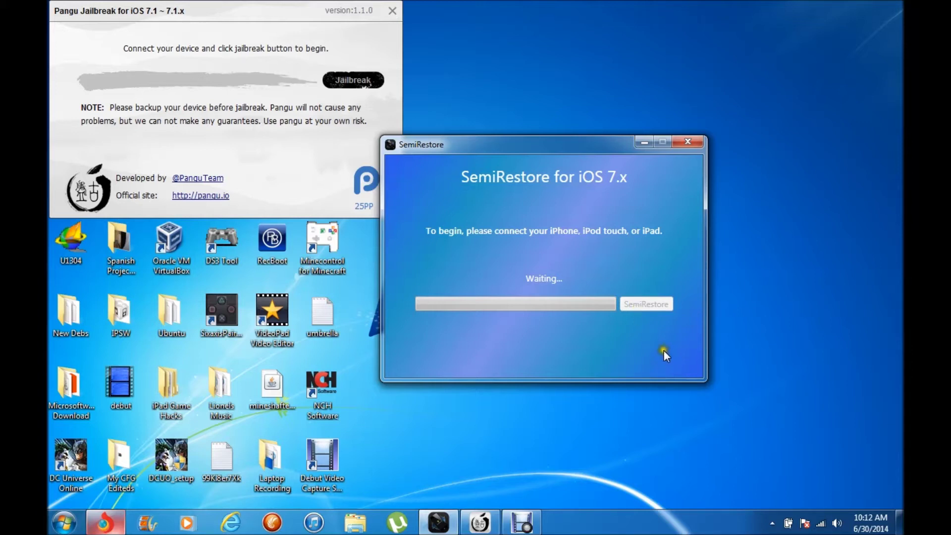
# Close SemiRestore and centre the Pangu Jailbreak for iOS 7.1 window on the desktop
pyautogui.click(636, 306)
pyautogui.click(630, 294)
pyautogui.click(649, 300)
pyautogui.click(685, 142)
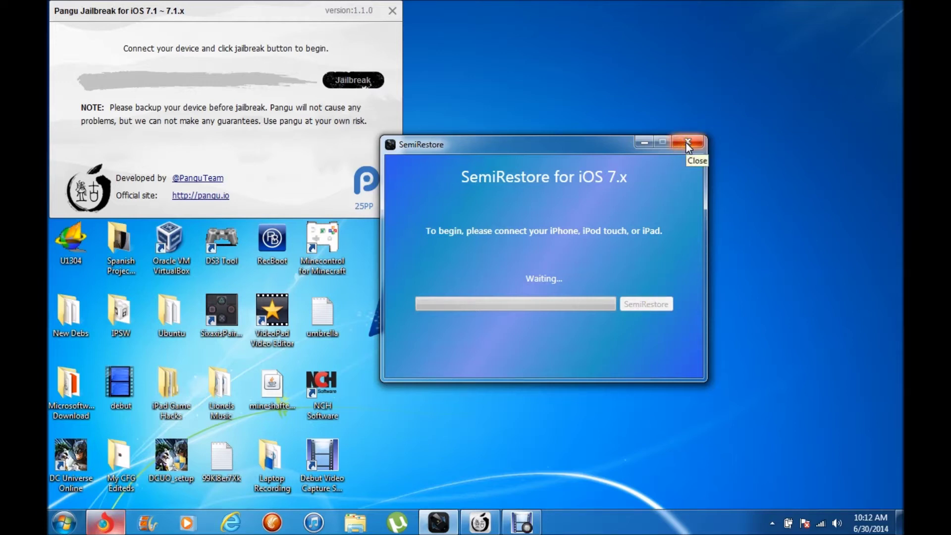
pyautogui.moveTo(252, 8); pyautogui.dragTo(559, 133)
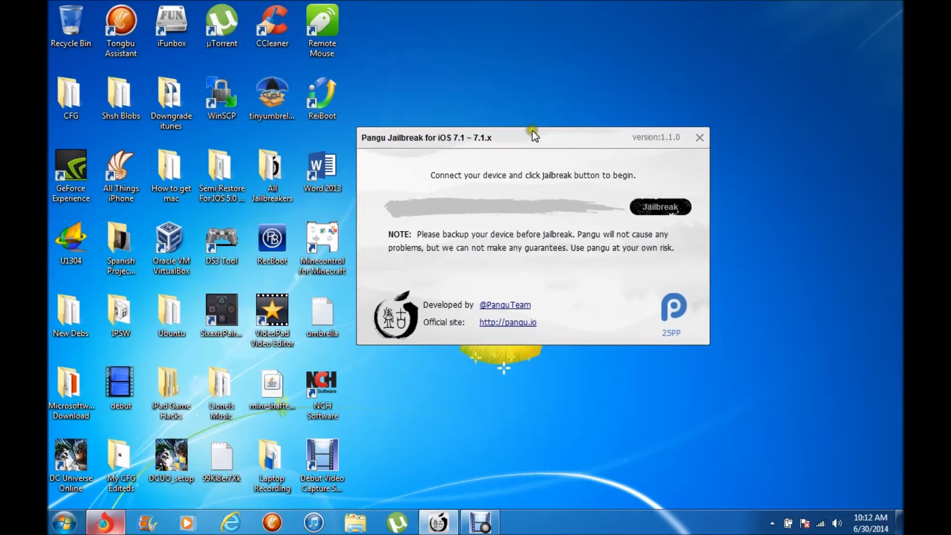
# Show the en.pangu.io Pangu Jailbreak Tool tab scrolled to its version 1.1.0 change log
pyautogui.click(105, 523)
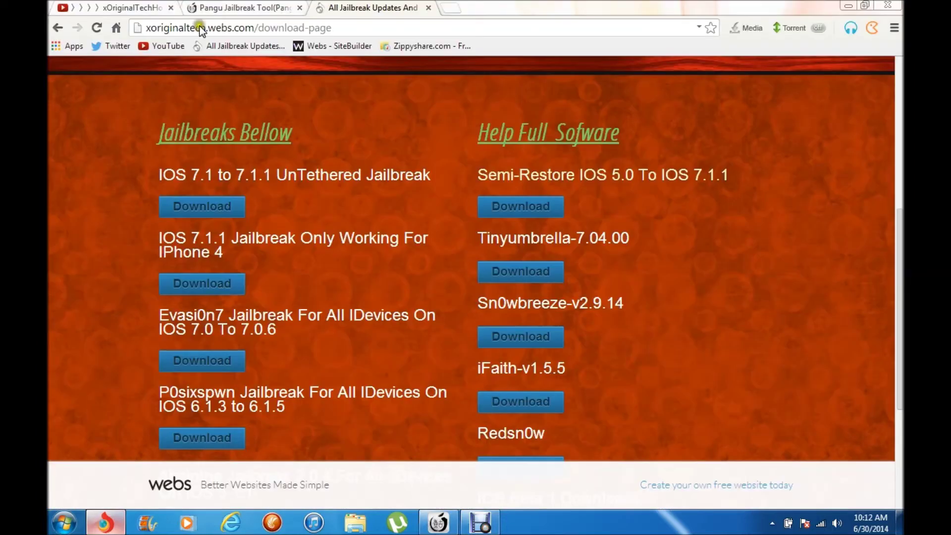
pyautogui.click(208, 7)
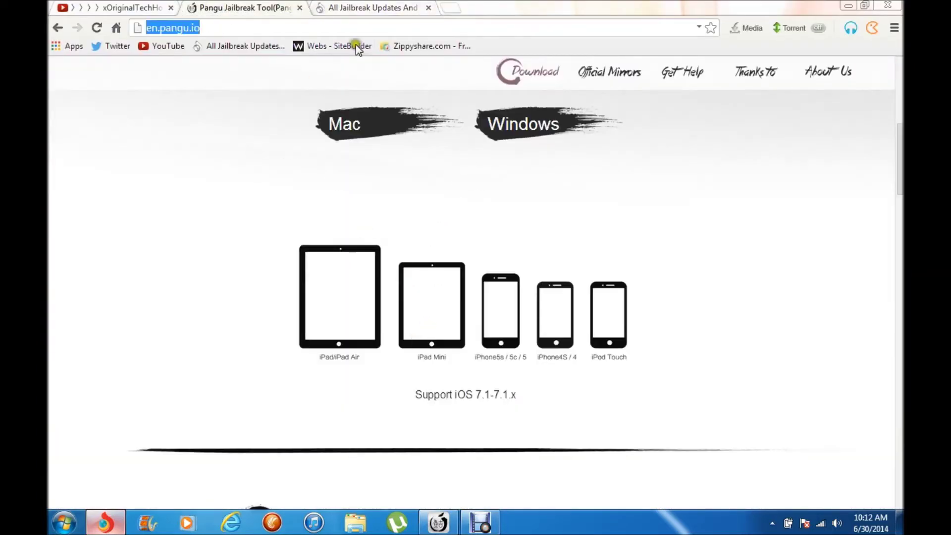
pyautogui.scroll(1, 394, 138)
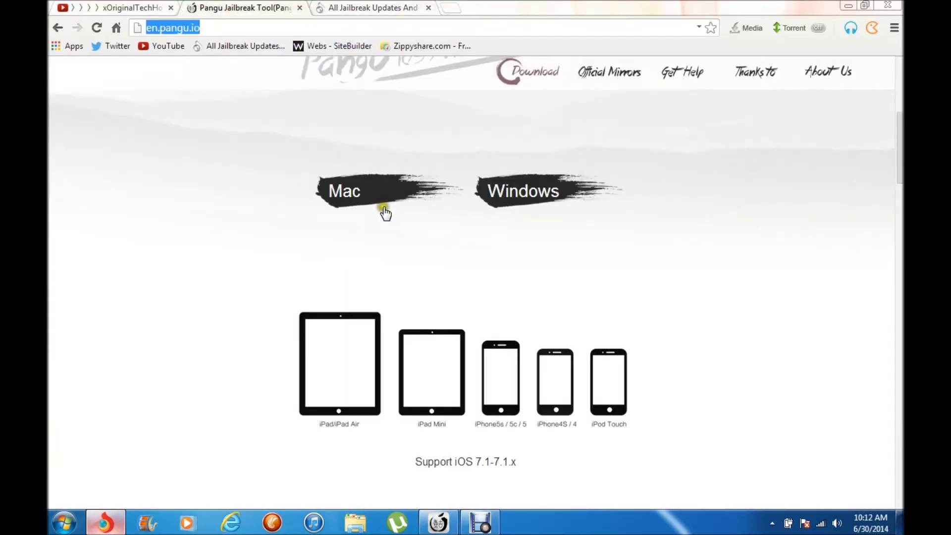
pyautogui.scroll(-10, 384, 212)
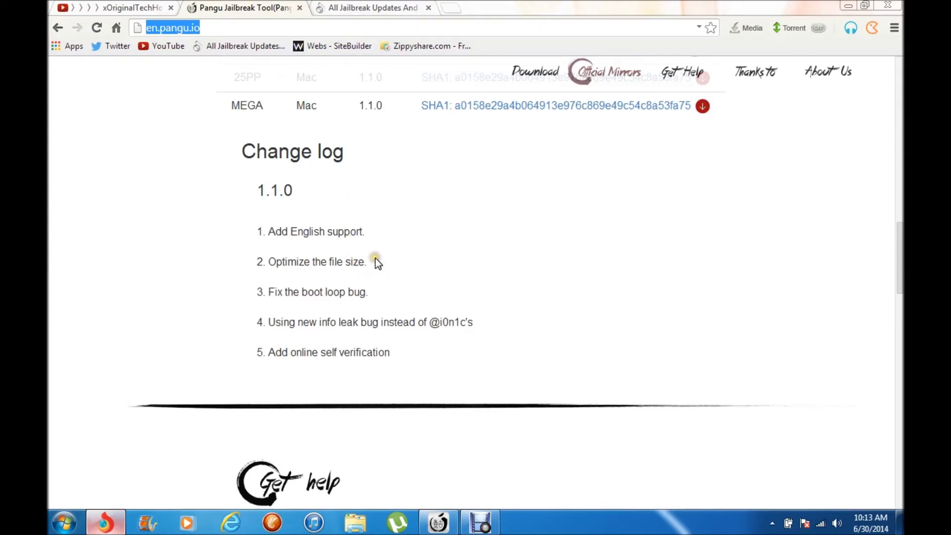
pyautogui.click(352, 8)
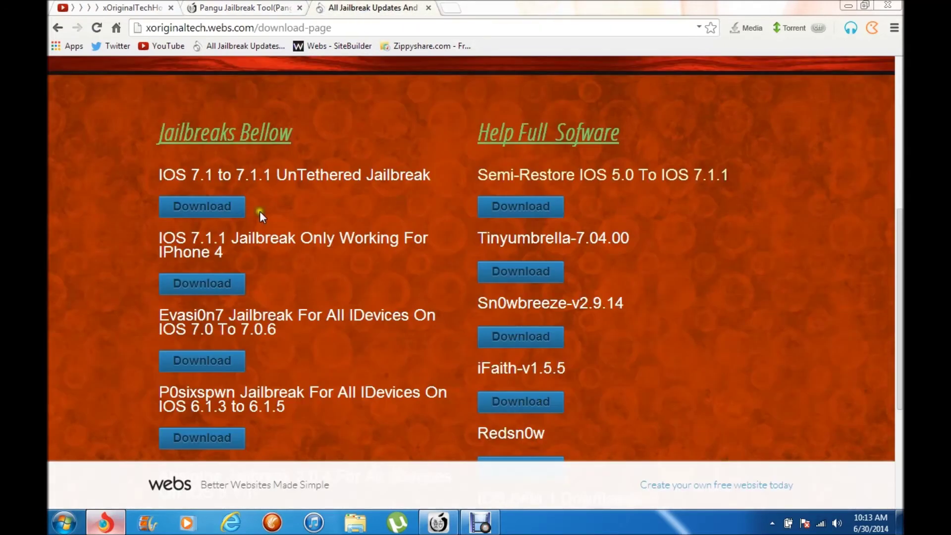
pyautogui.click(278, 7)
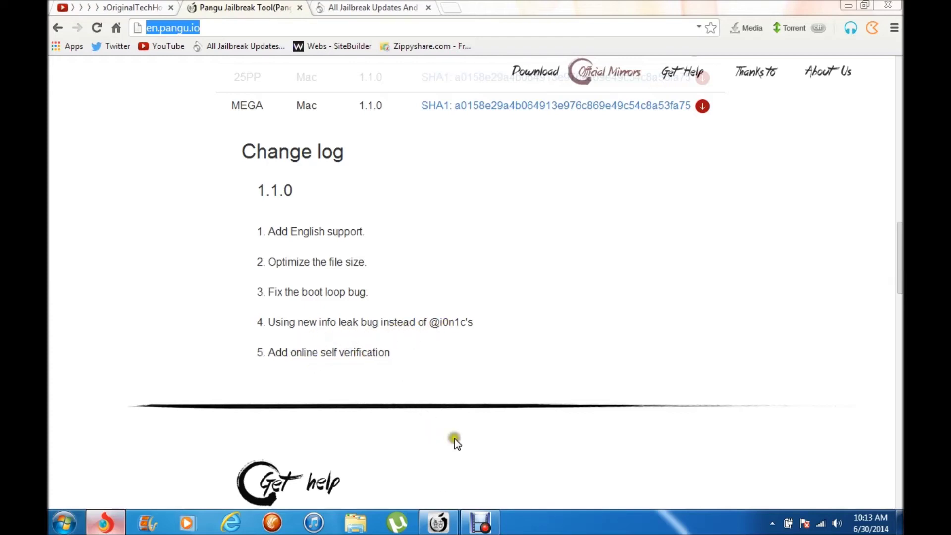
pyautogui.scroll(1, 366, 198)
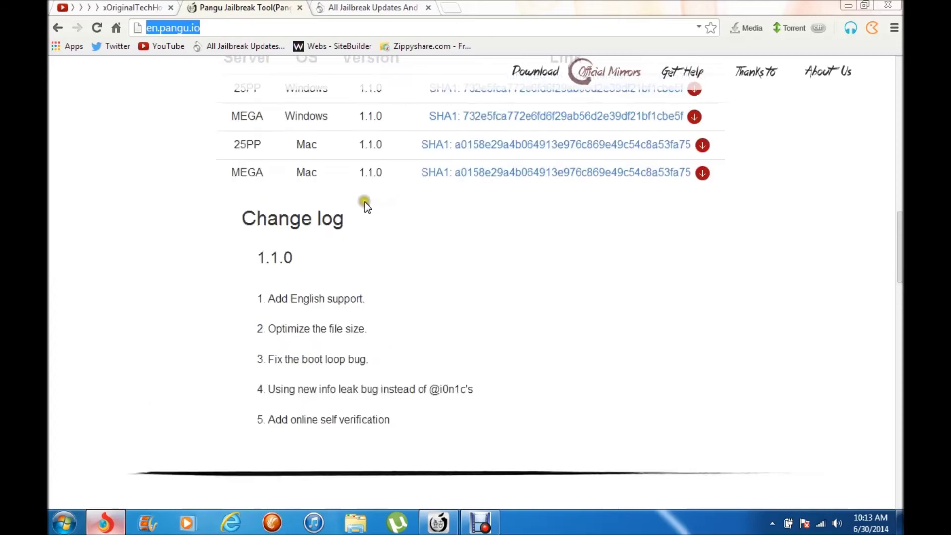
pyautogui.scroll(10, 363, 200)
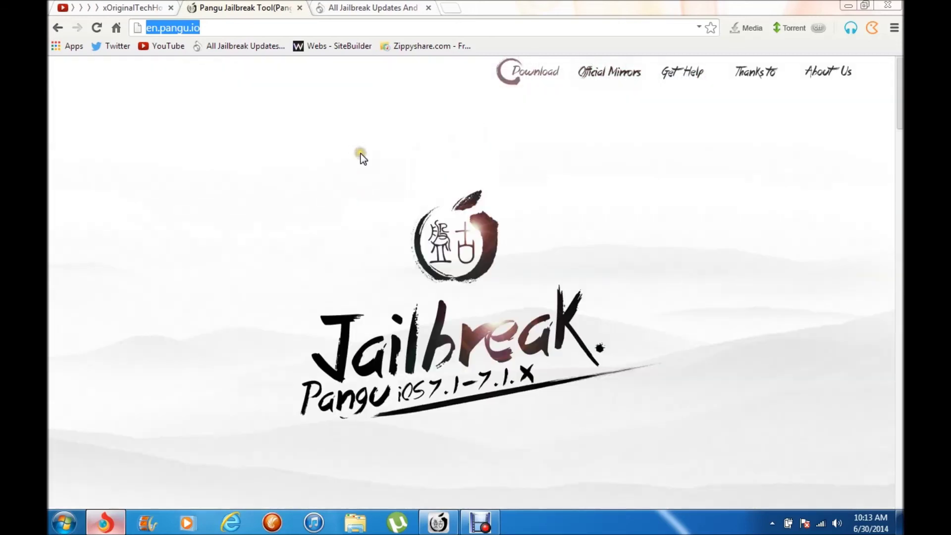
pyautogui.click(848, 5)
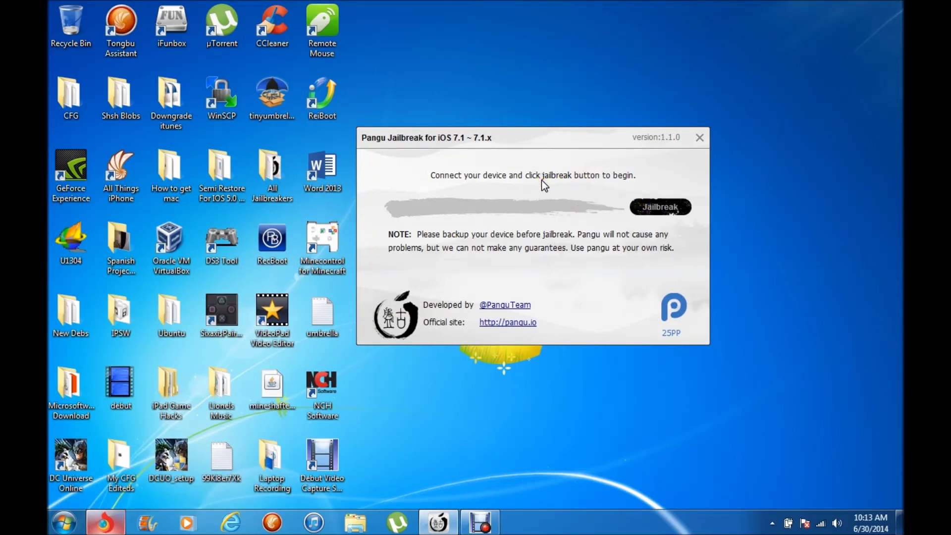
# Close the Pangu 1.1.0 jailbreak window, leaving the bare Windows desktop
pyautogui.click(514, 189)
pyautogui.click(472, 212)
pyautogui.click(697, 139)
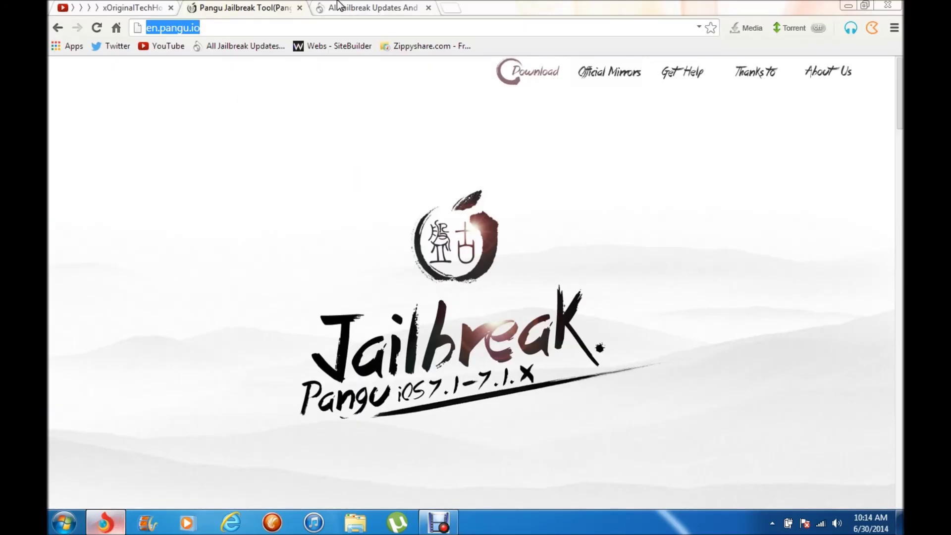
# Open the Tweaks Working With IOS 7.1 page on the jailbreak site
pyautogui.click(338, 5)
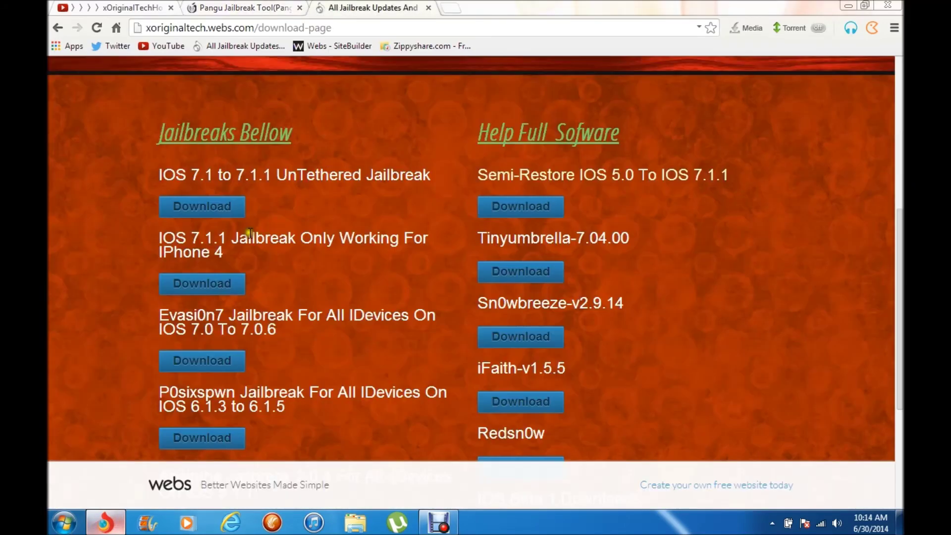
pyautogui.scroll(5, 334, 152)
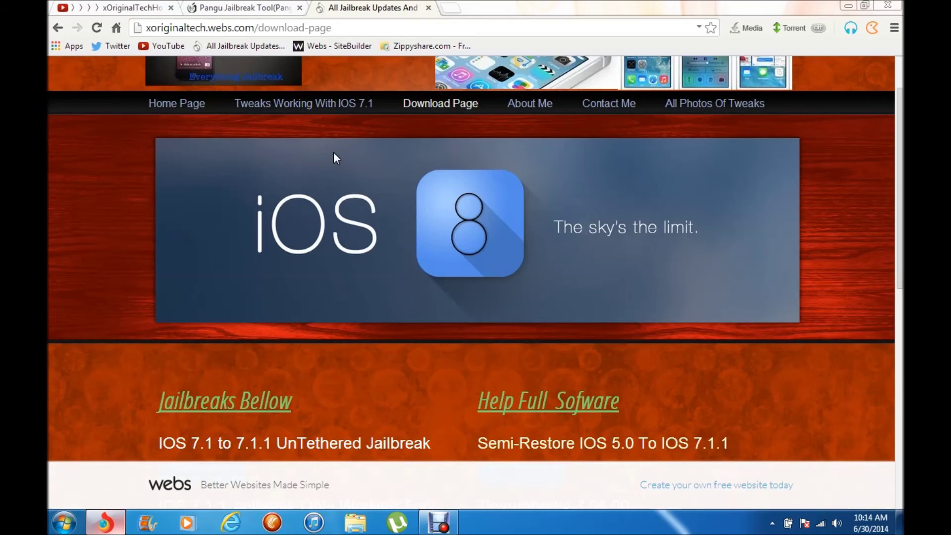
pyautogui.click(272, 105)
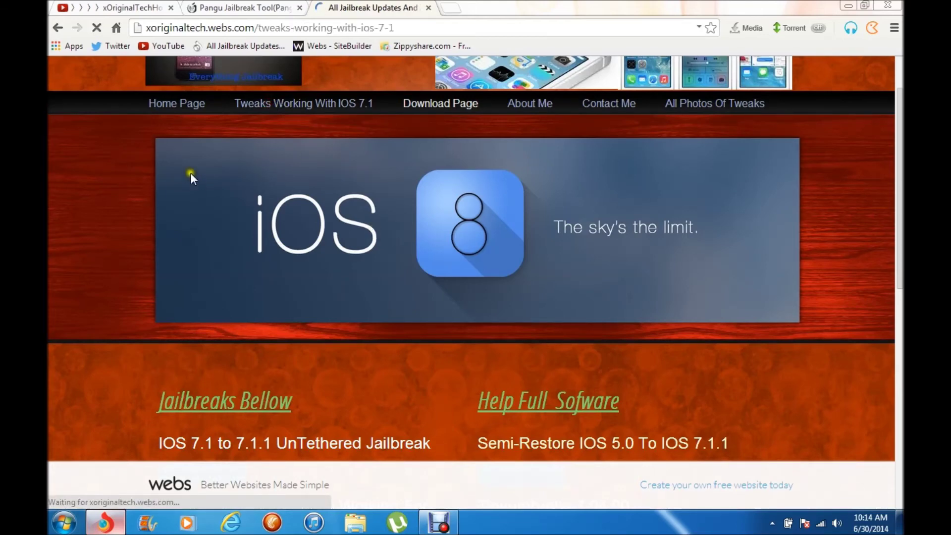
# Scroll through the iOS 7.1–7.1.1 tweak list, then minimize Chrome to the desktop
pyautogui.scroll(-3, 515, 247)
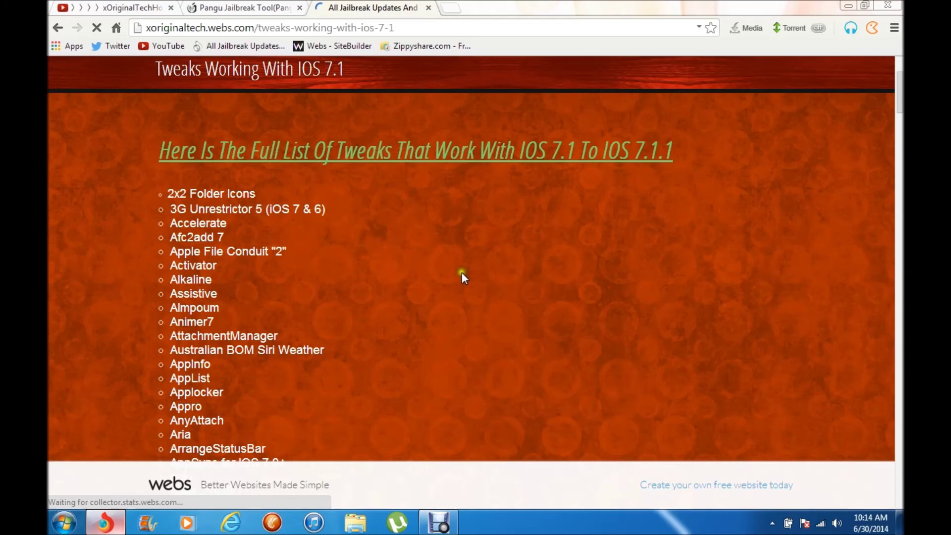
pyautogui.scroll(-6, 398, 257)
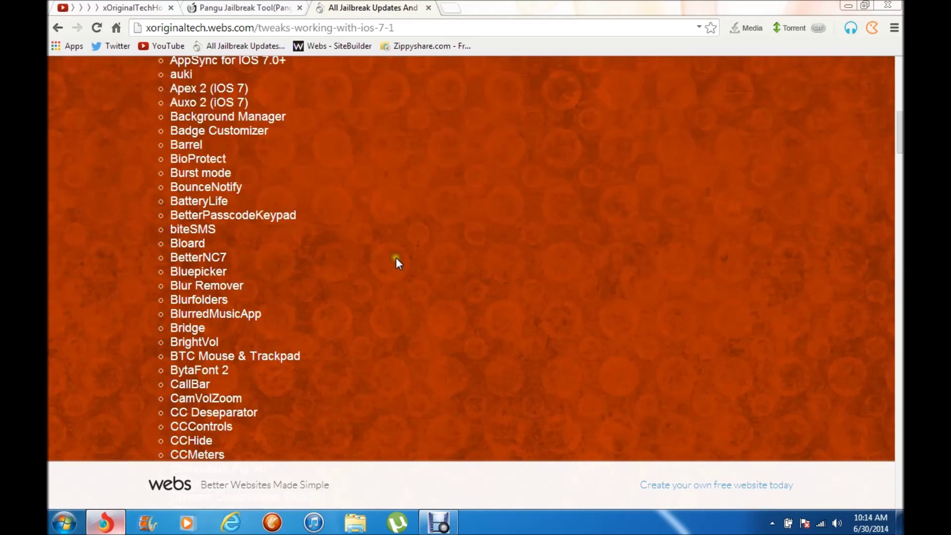
pyautogui.scroll(-15, 396, 257)
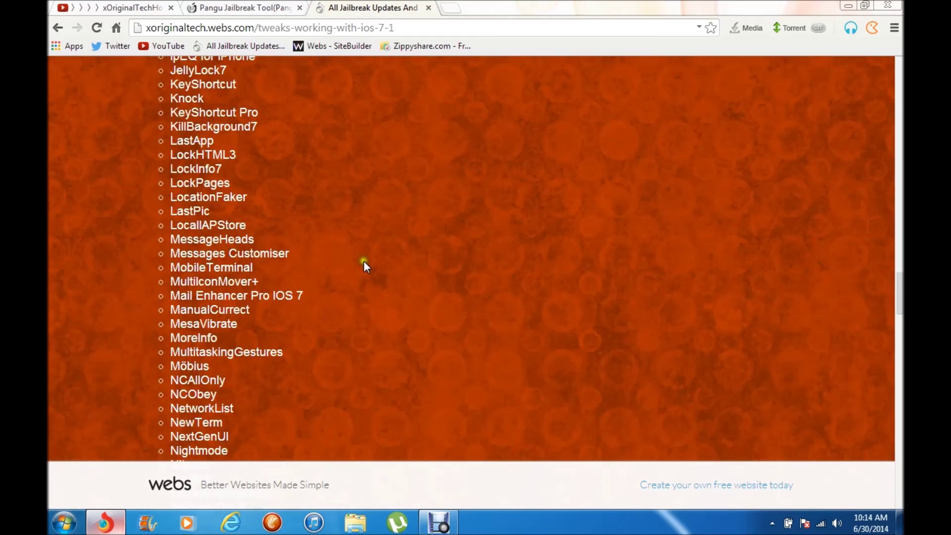
pyautogui.scroll(-8, 364, 261)
pyautogui.scroll(-10, 348, 253)
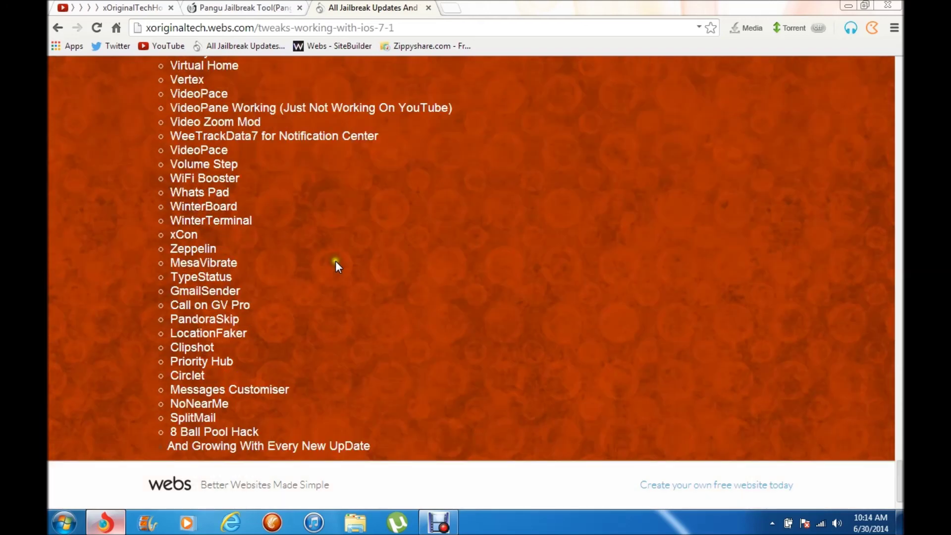
pyautogui.scroll(12, 331, 263)
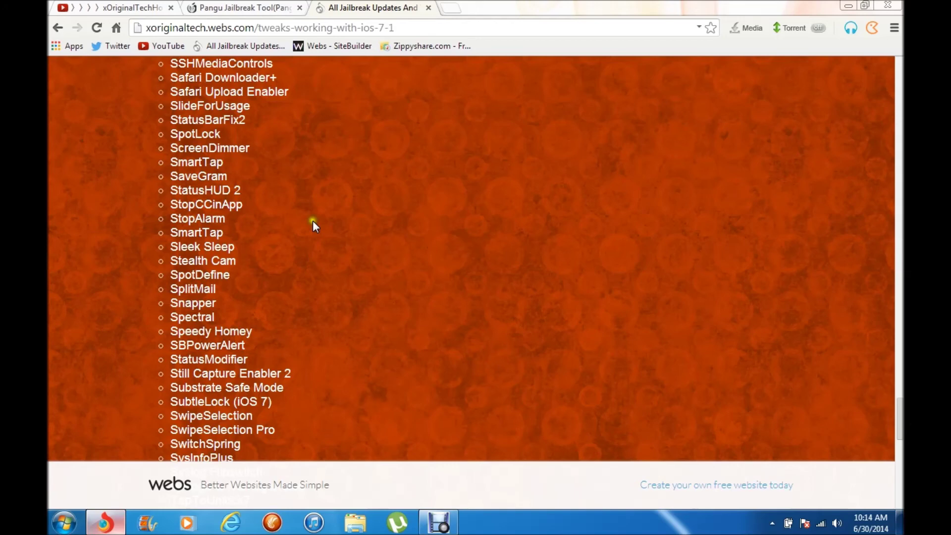
pyautogui.scroll(15, 199, 128)
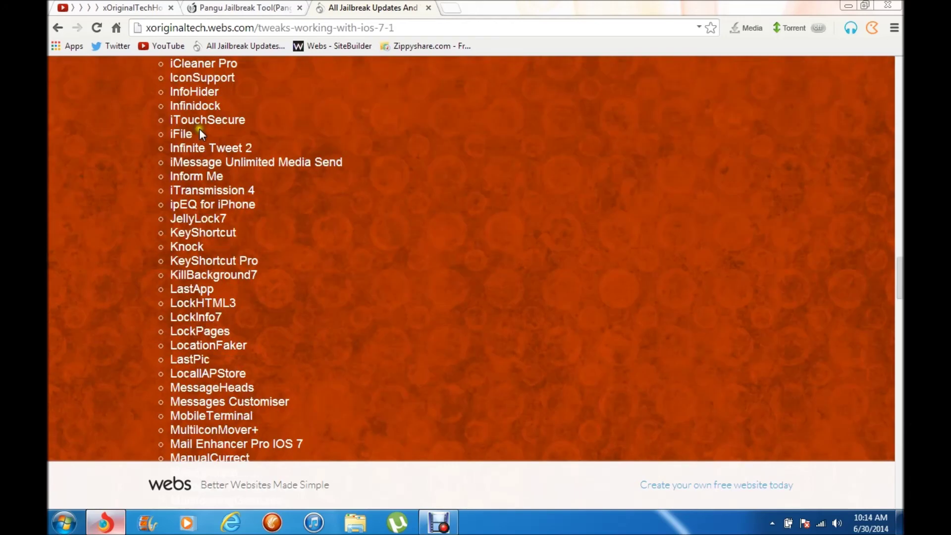
pyautogui.scroll(10, 200, 131)
pyautogui.scroll(10, 188, 134)
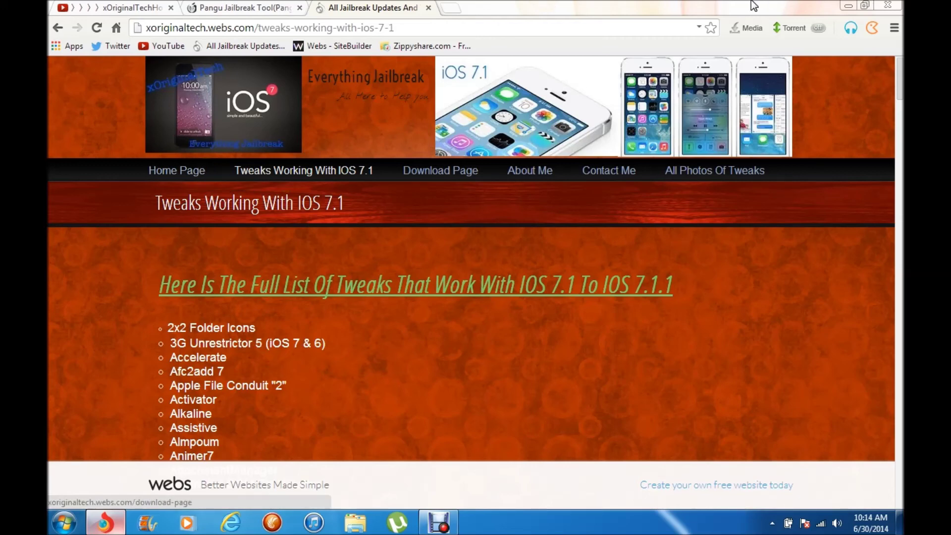
pyautogui.click(850, 4)
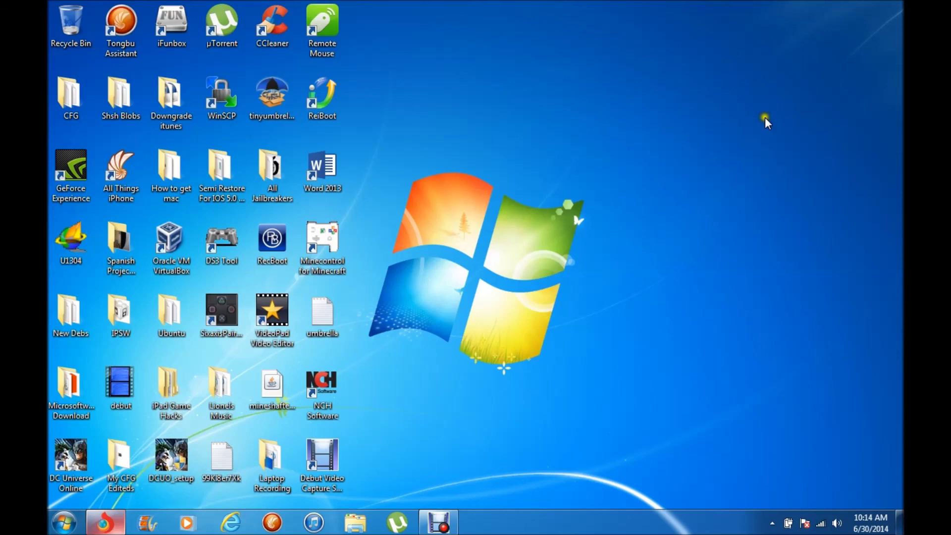